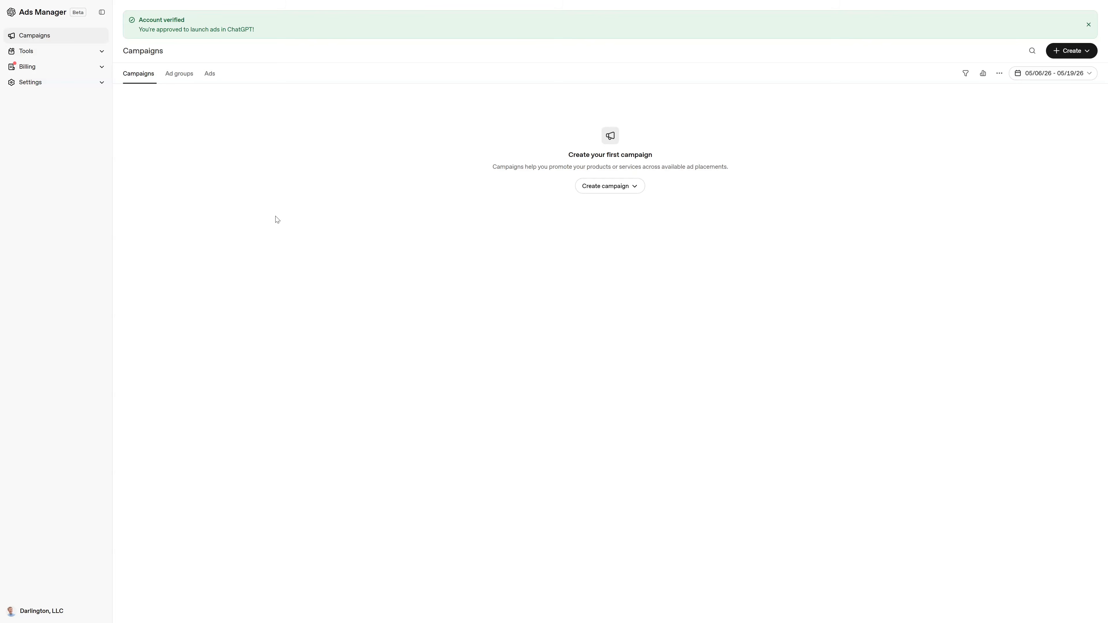
# - Review the conversion data sources and conversion events, and return to the campaigns overview
pyautogui.click(88, 51)
pyautogui.click(39, 86)
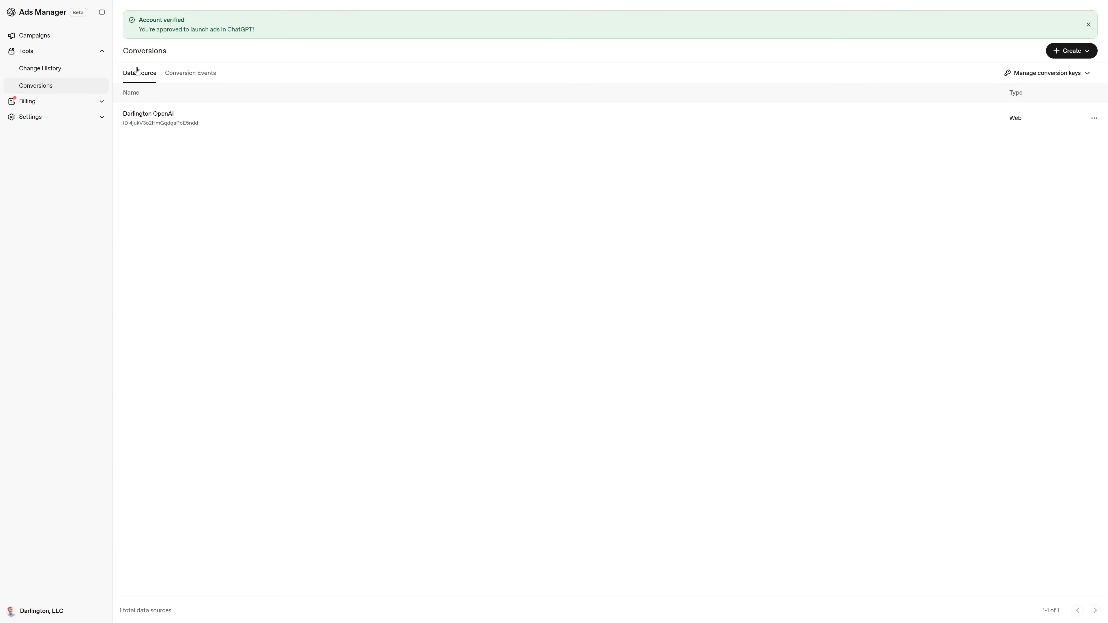
pyautogui.click(195, 72)
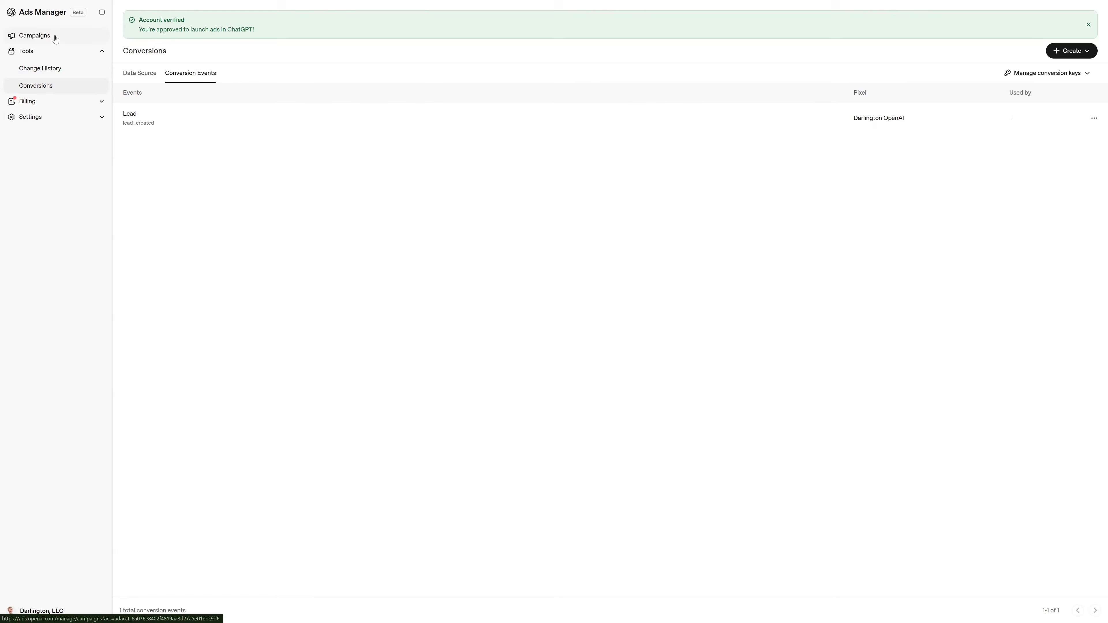
pyautogui.click(53, 37)
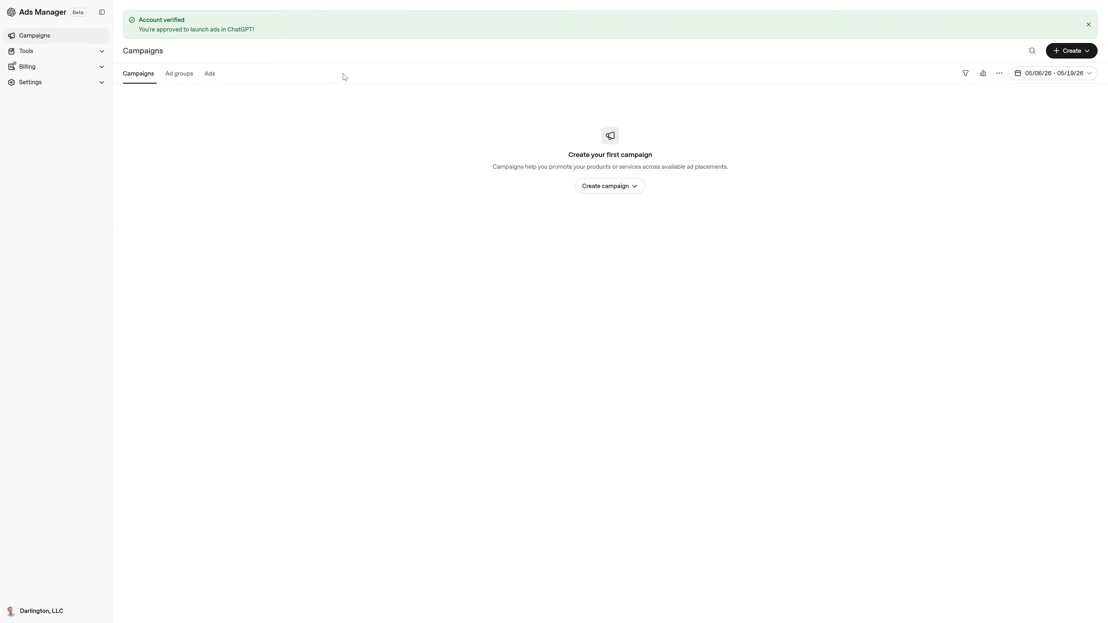
# - Start a new campaign named Test_campaign and check the objective options, keeping Clicks
pyautogui.click(615, 186)
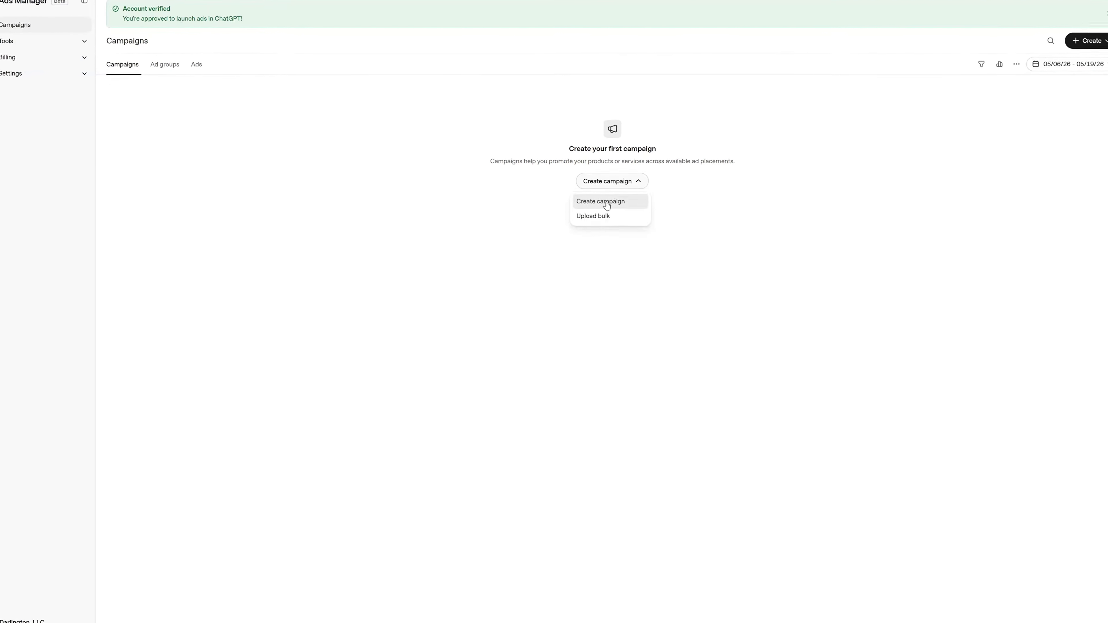
pyautogui.click(606, 202)
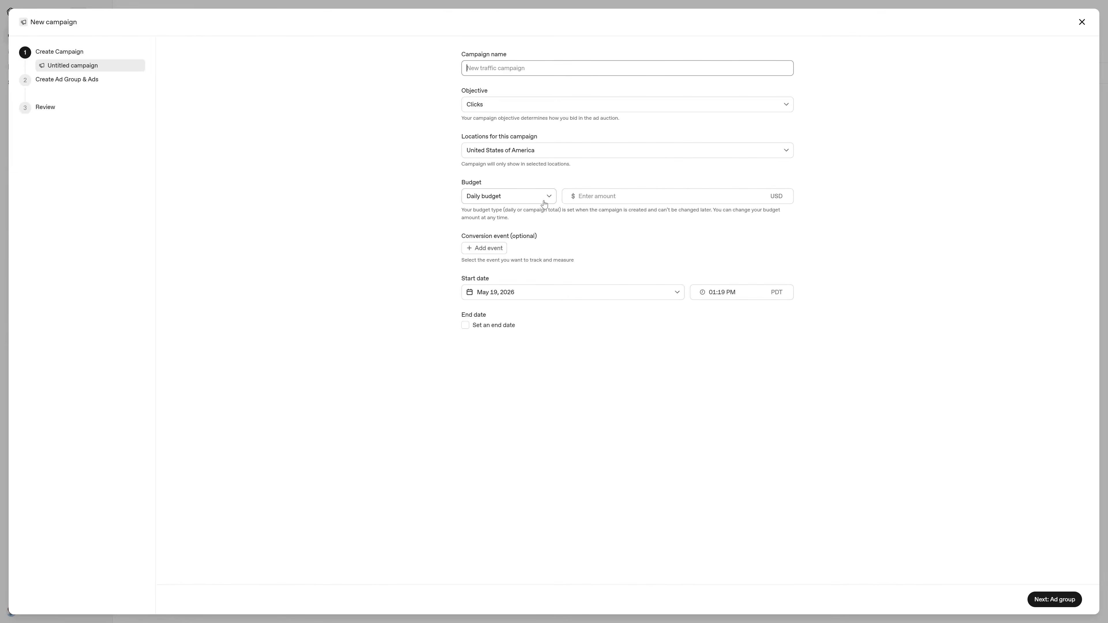
pyautogui.write('Test_cam')
pyautogui.write('paign')
pyautogui.click(544, 204)
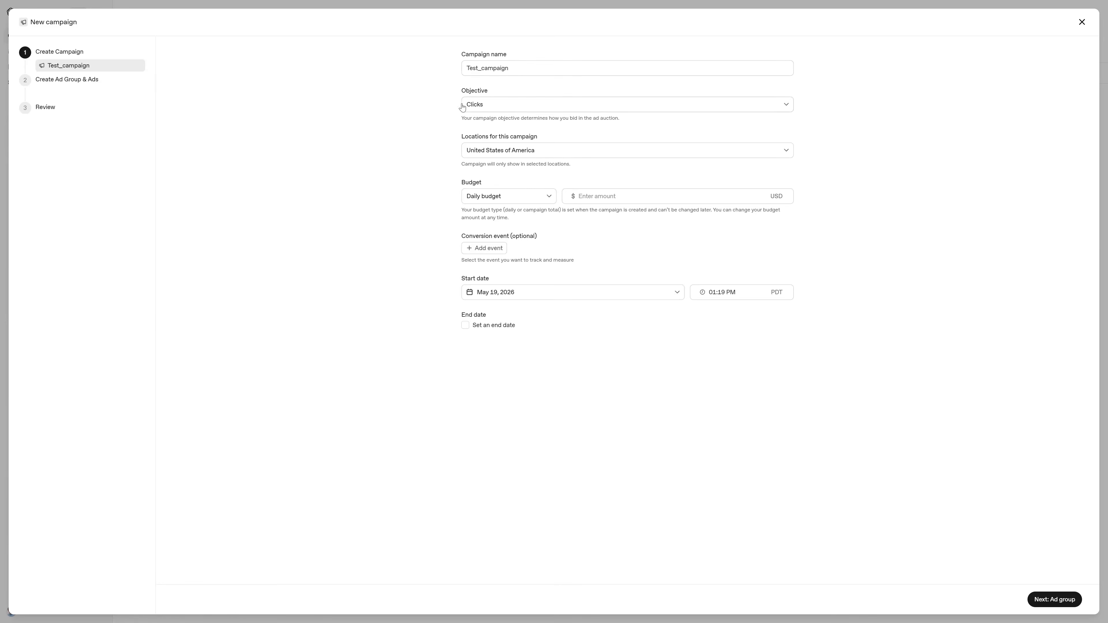
pyautogui.click(481, 106)
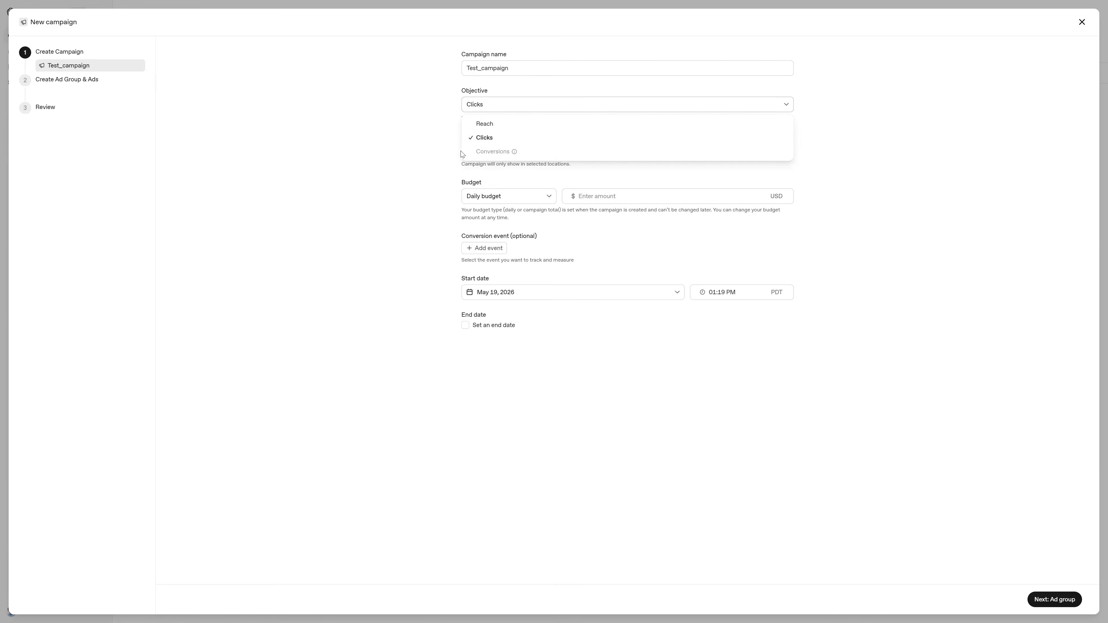
pyautogui.click(448, 161)
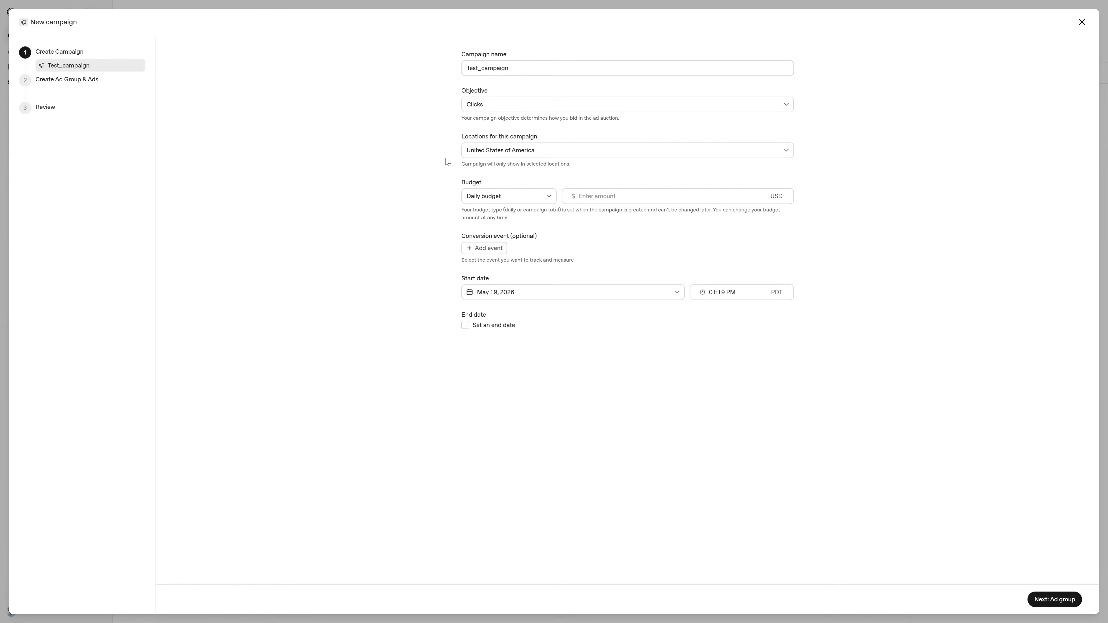
# - Change the campaign's target location to another location, Alaska, United States
pyautogui.click(497, 151)
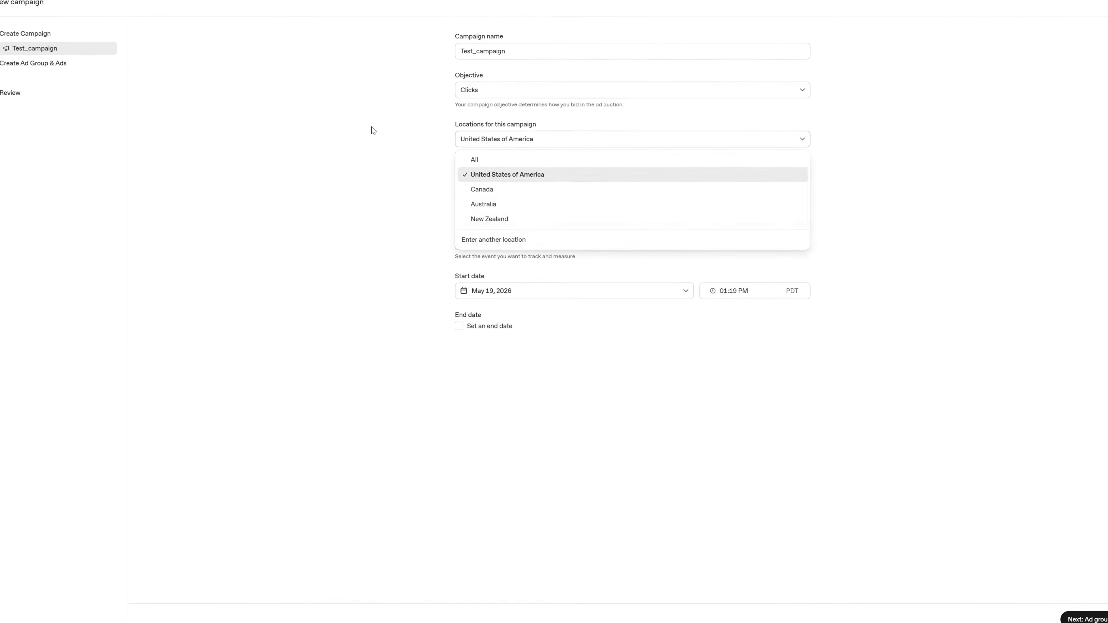
pyautogui.click(555, 242)
pyautogui.click(507, 149)
pyautogui.write('alaska')
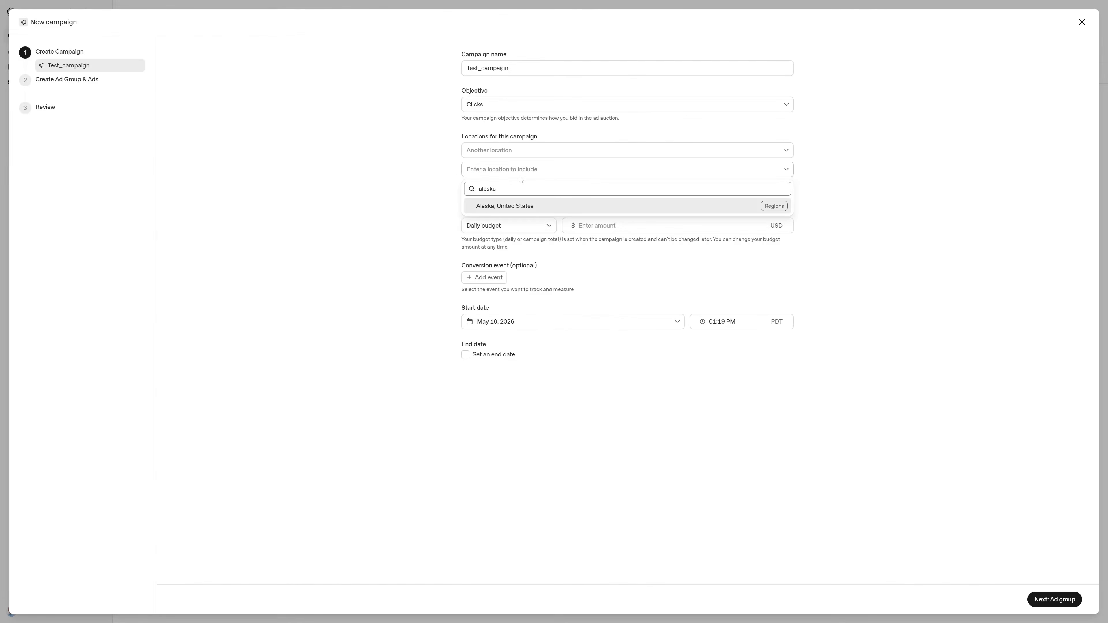
pyautogui.click(522, 209)
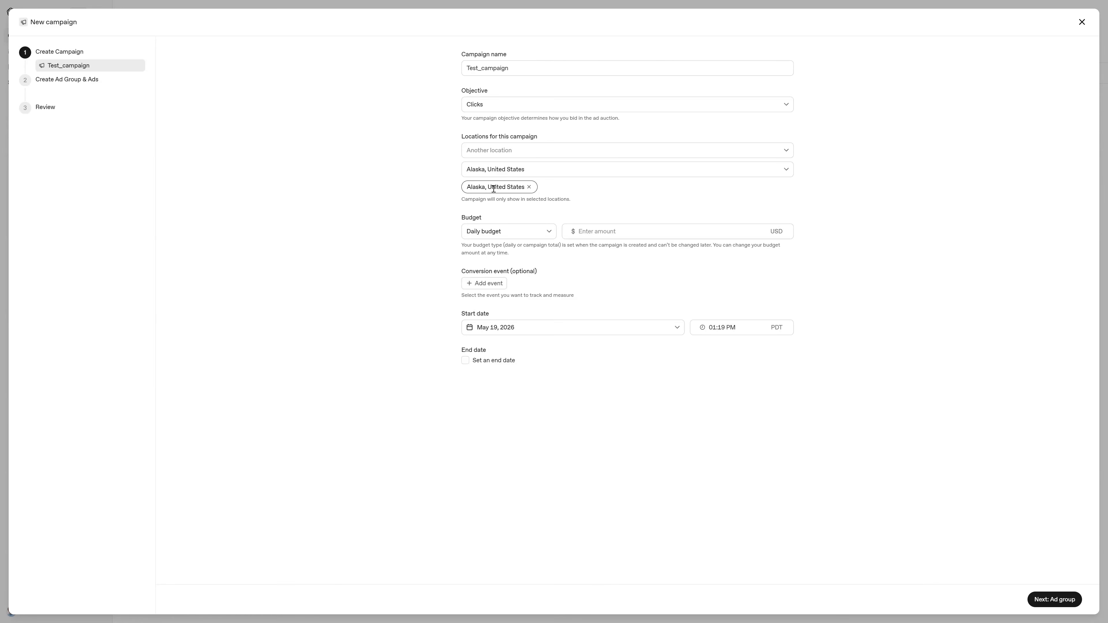
# - Remove Alaska from the campaign locations and target United States of America again
pyautogui.click(529, 187)
pyautogui.click(526, 172)
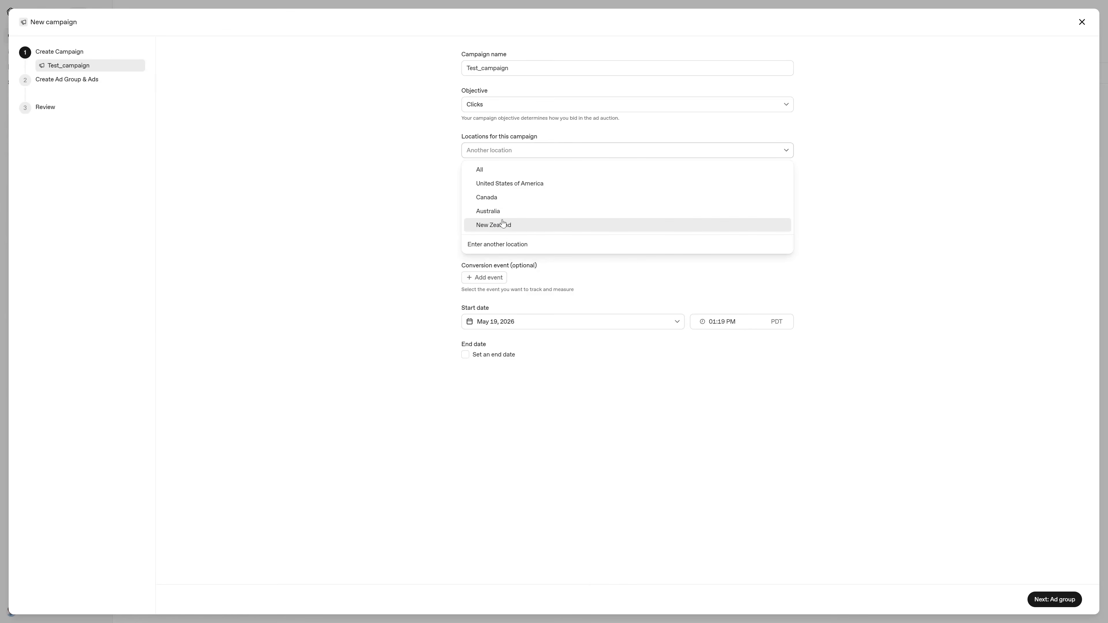
pyautogui.click(543, 184)
pyautogui.click(385, 178)
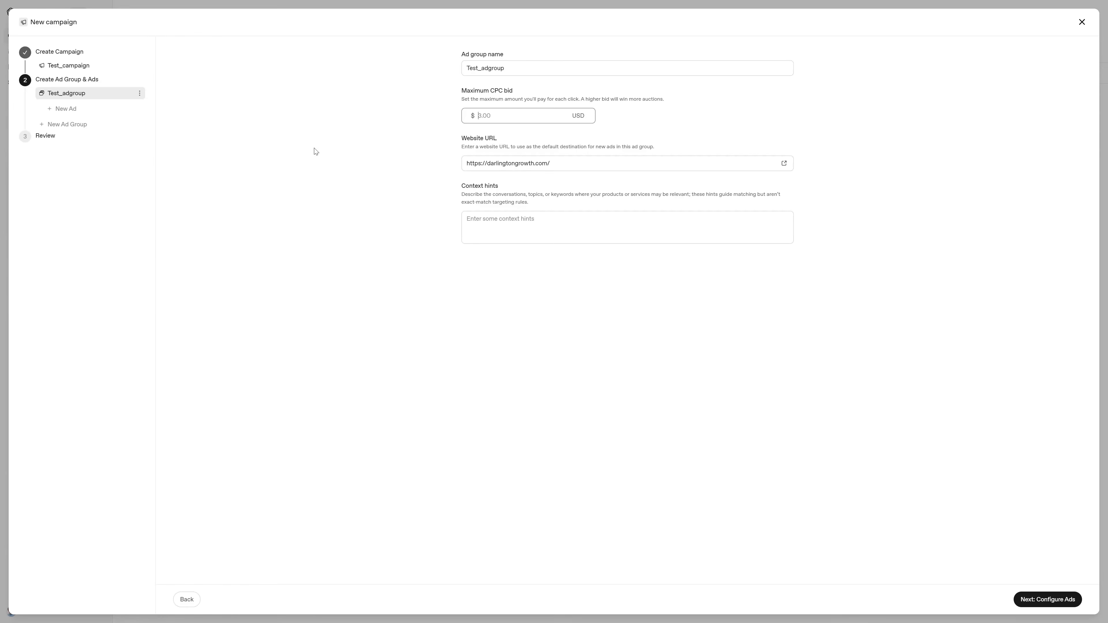
# - Set the ad group's maximum CPC bid to 3 USD
pyautogui.write('3')
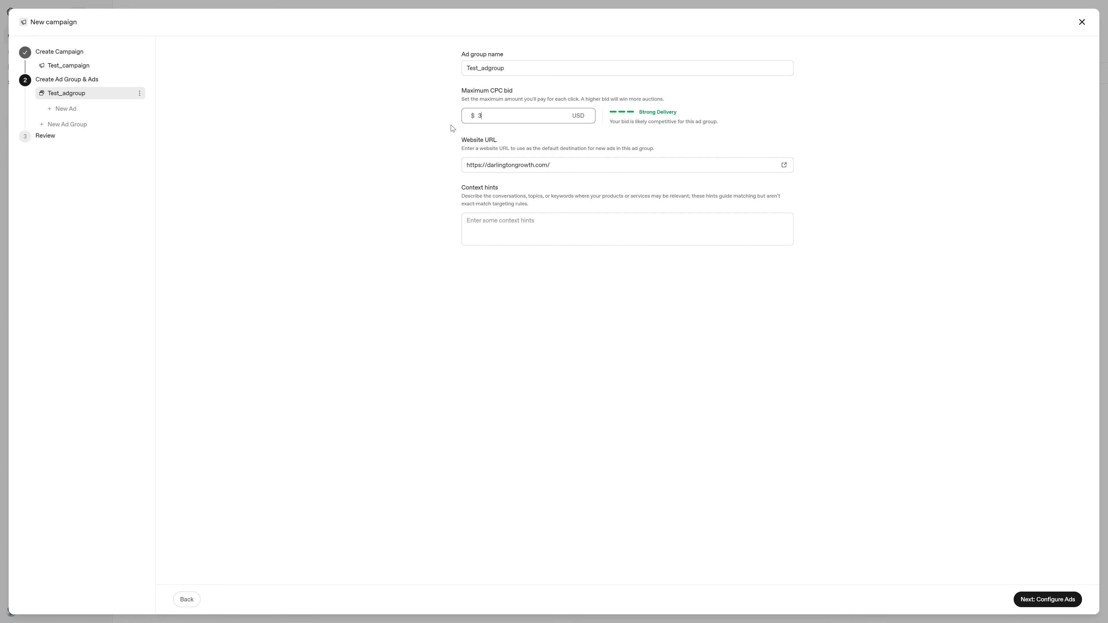
pyautogui.click(391, 141)
# - Try maximum CPC bids such as 2.50 and 2.99 USD for the ad group, and return the bid to 3 USD
pyautogui.doubleClick(483, 114)
pyautogui.write('2.50')
pyautogui.doubleClick(473, 115)
pyautogui.write('2.99')
pyautogui.write('3')
pyautogui.moveTo(494, 115); pyautogui.dragTo(399, 107)
pyautogui.write('2;')
pyautogui.press('BackSpace')
pyautogui.write('.993')
# - Enter the context hint "Users asking how to improve google ads, meta ads, or chatgpt ads performance, lower cost per acquisition, and improve return on investment."
pyautogui.click(538, 223)
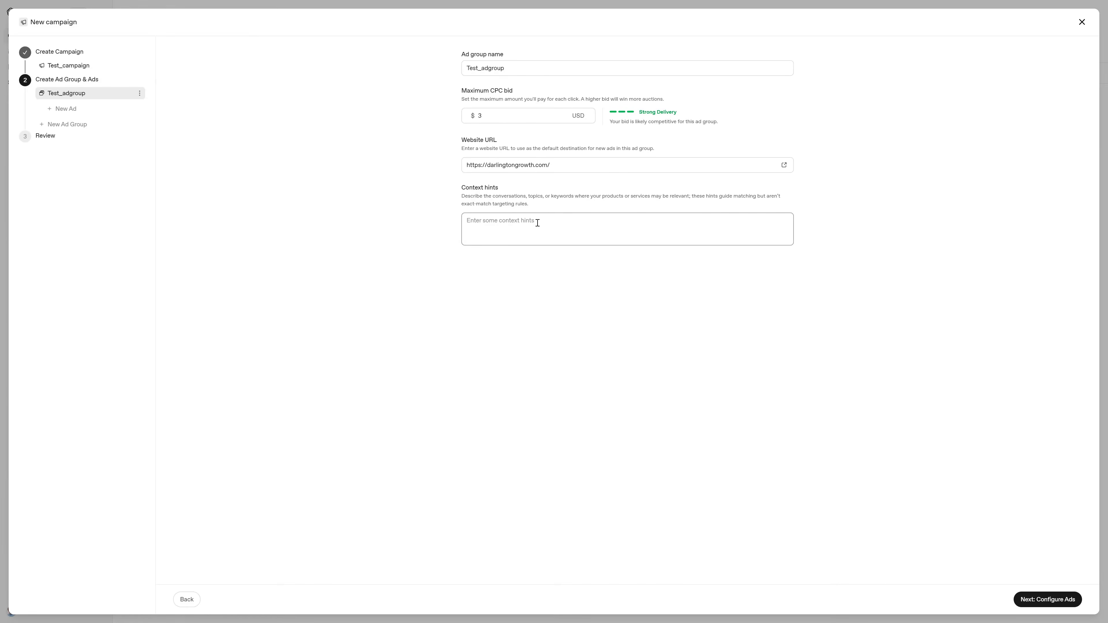
pyautogui.write('Users asking how to improve ')
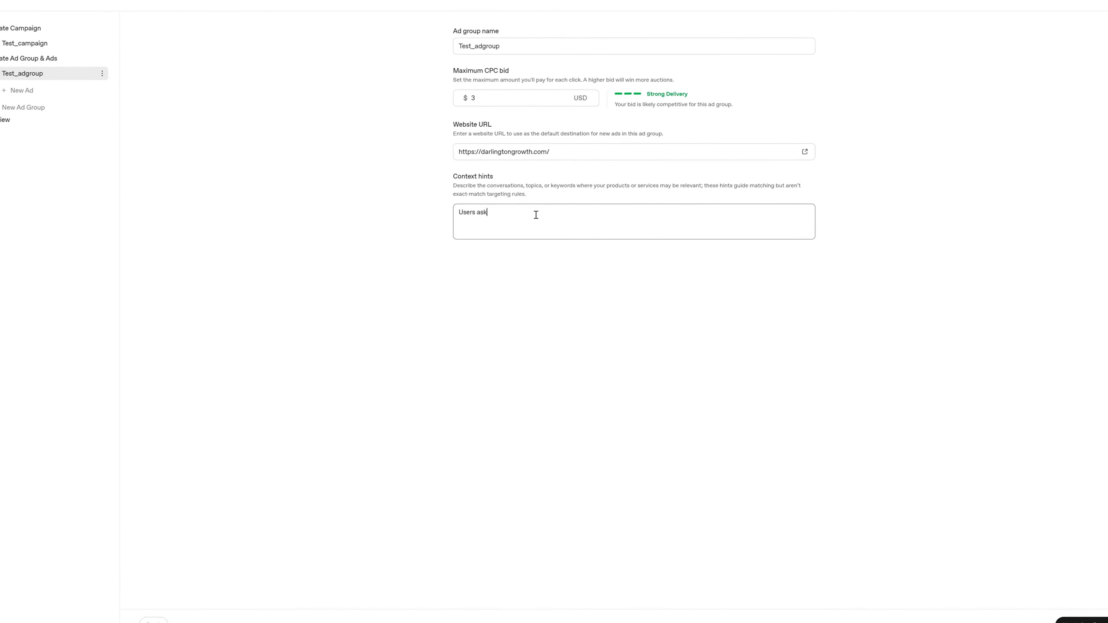
pyautogui.write('google')
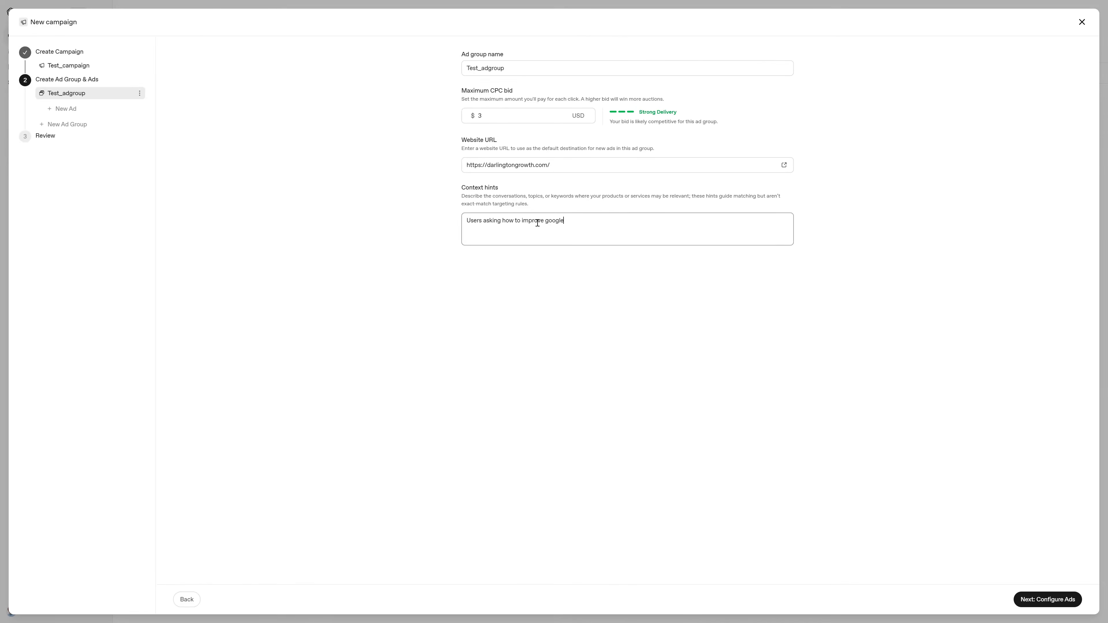
pyautogui.write(' ads, meta ads,')
pyautogui.press('BackSpace')
pyautogui.press('BackSpace')
pyautogui.write(', meta ads, or chatgpt ads performance, lower cost per acquisi')
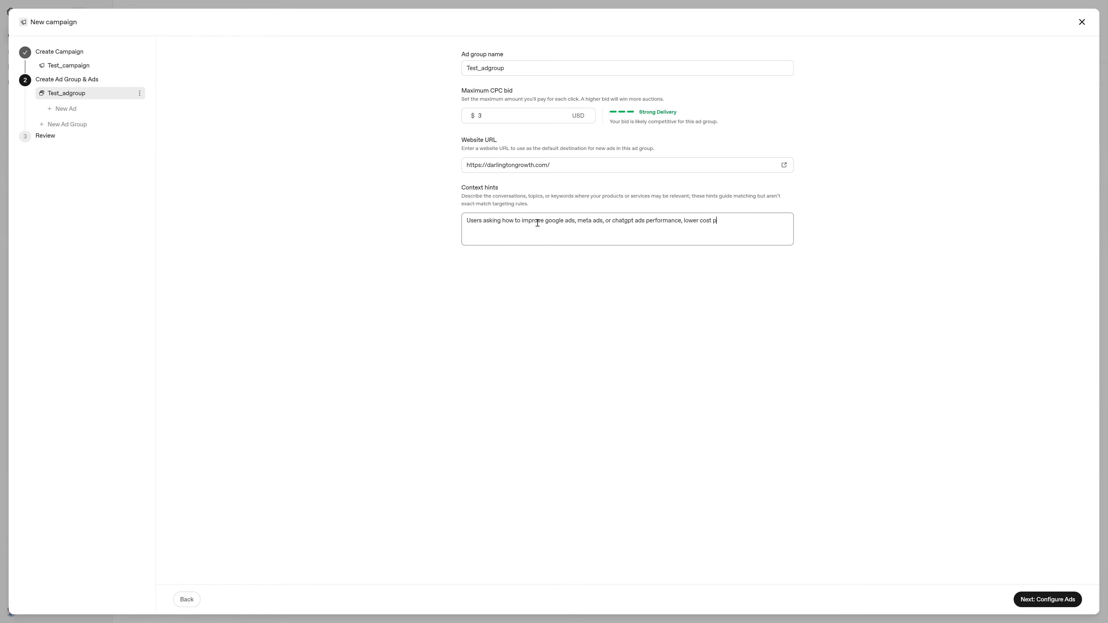
pyautogui.write('tion, and improve return on investment.')
# - Add "Google Ads Agency" and "Meta Ads Agency" as separate keyword lines below the sentence in the context hints
pyautogui.press('Return')
pyautogui.write('Google Ads Agency')
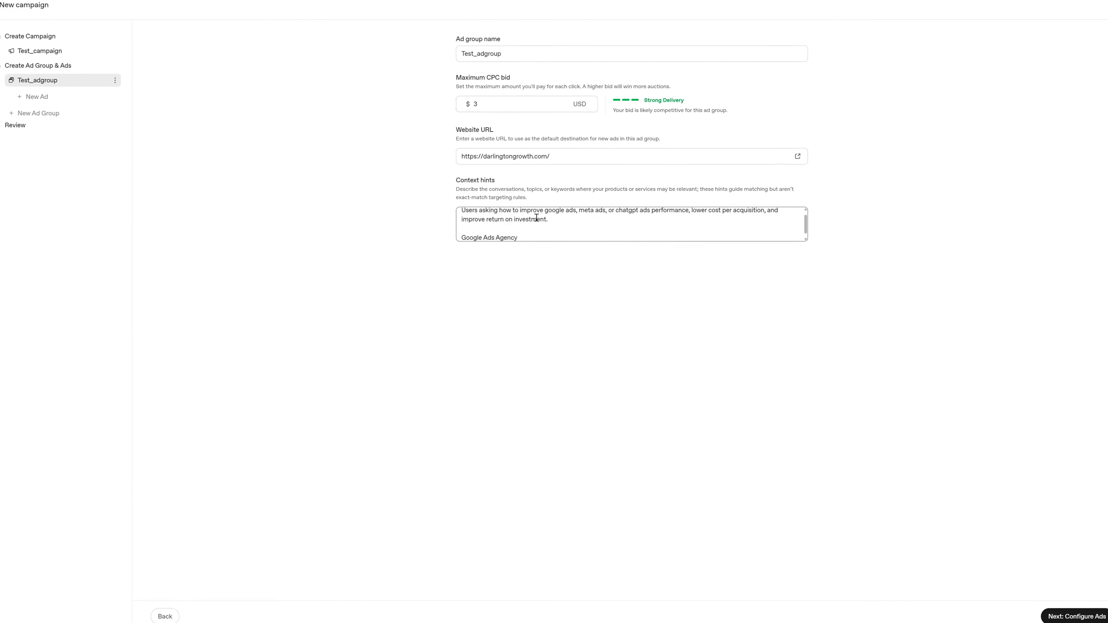
pyautogui.press('Return')
pyautogui.write('Meta Ads Agency')
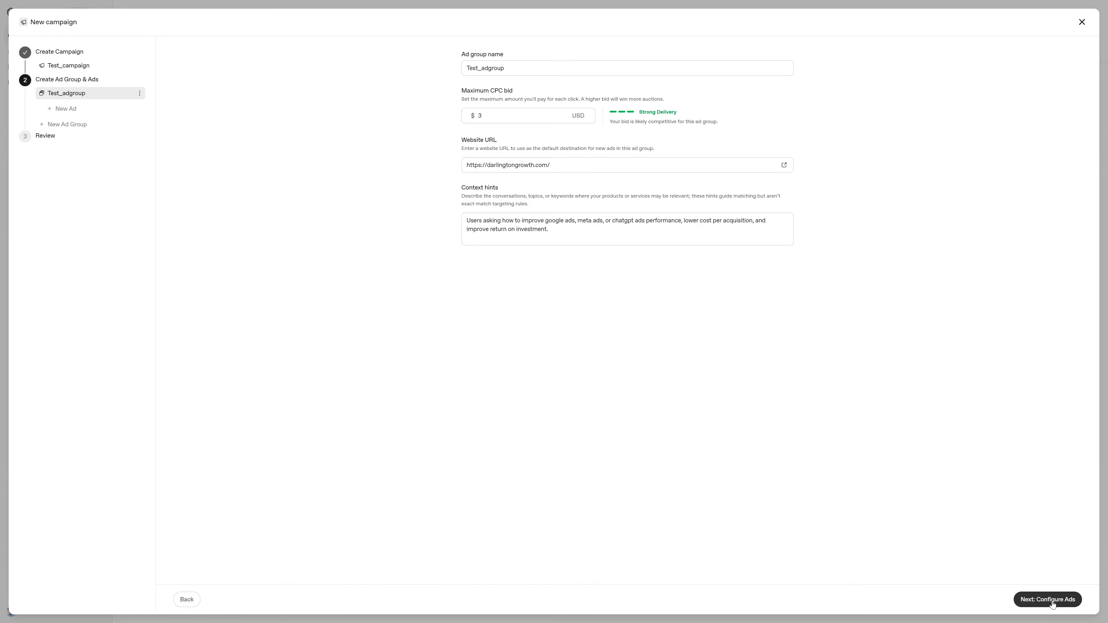
# - Continue to the ad configuration and name the new ad Test_ad
pyautogui.click(1052, 605)
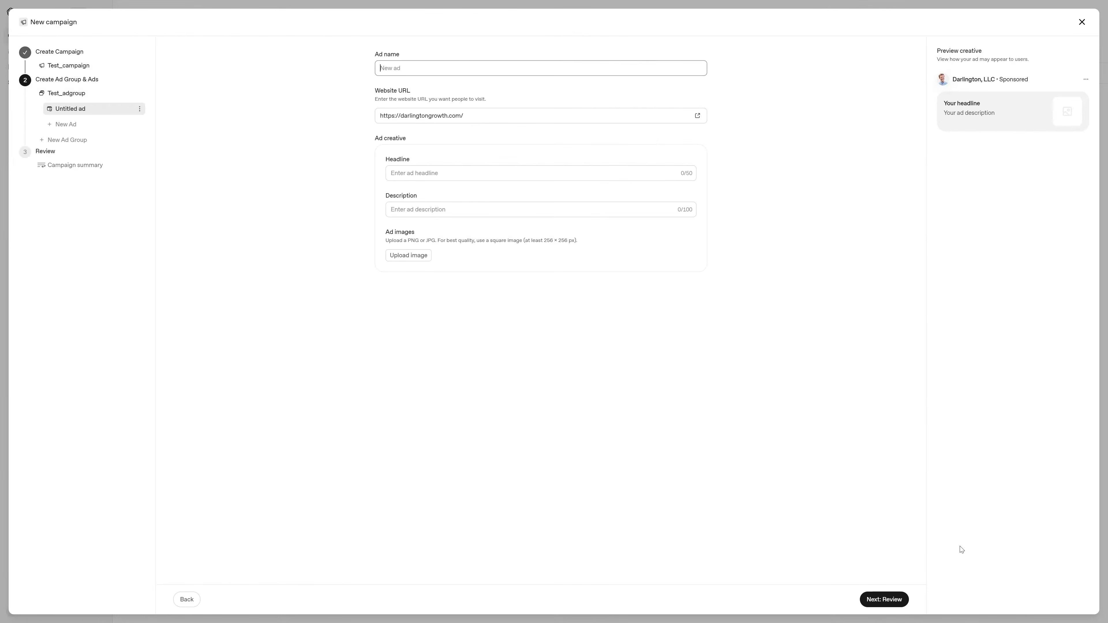
pyautogui.write('Test_ad')
pyautogui.click(391, 130)
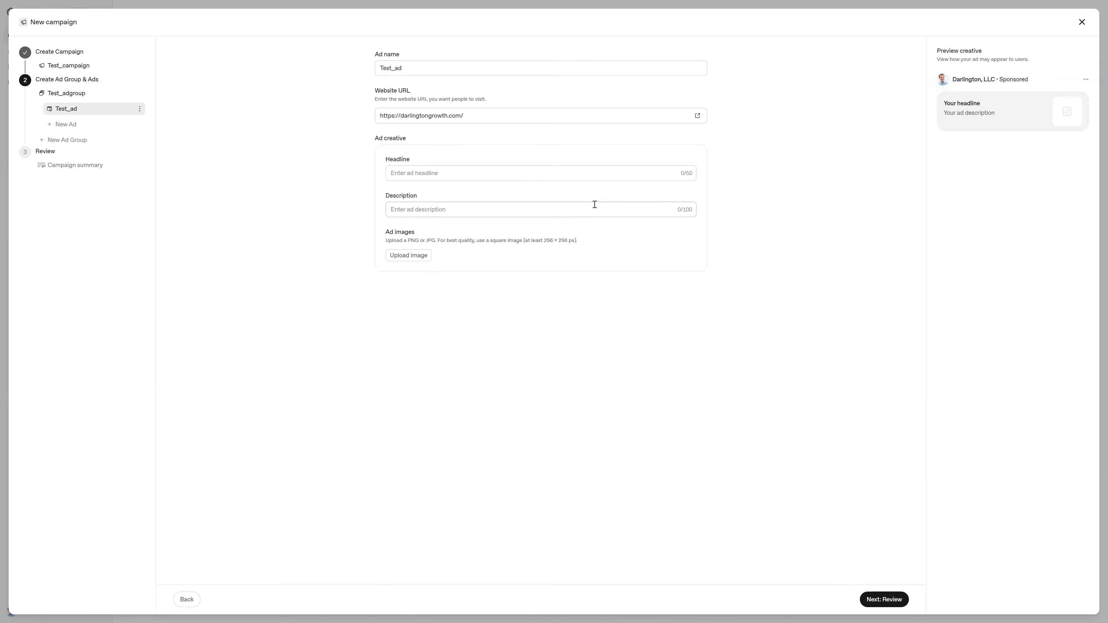
# - Set the ad's headline to "Don't go over 24 char" and its description to "Don't go over 48 characters."
pyautogui.click(474, 209)
pyautogui.click(461, 174)
pyautogui.write("Don't go over 24 char")
pyautogui.click(442, 208)
pyautogui.write("Don't go over 24 char")
pyautogui.doubleClick(432, 210)
pyautogui.write('48')
pyautogui.click(304, 200)
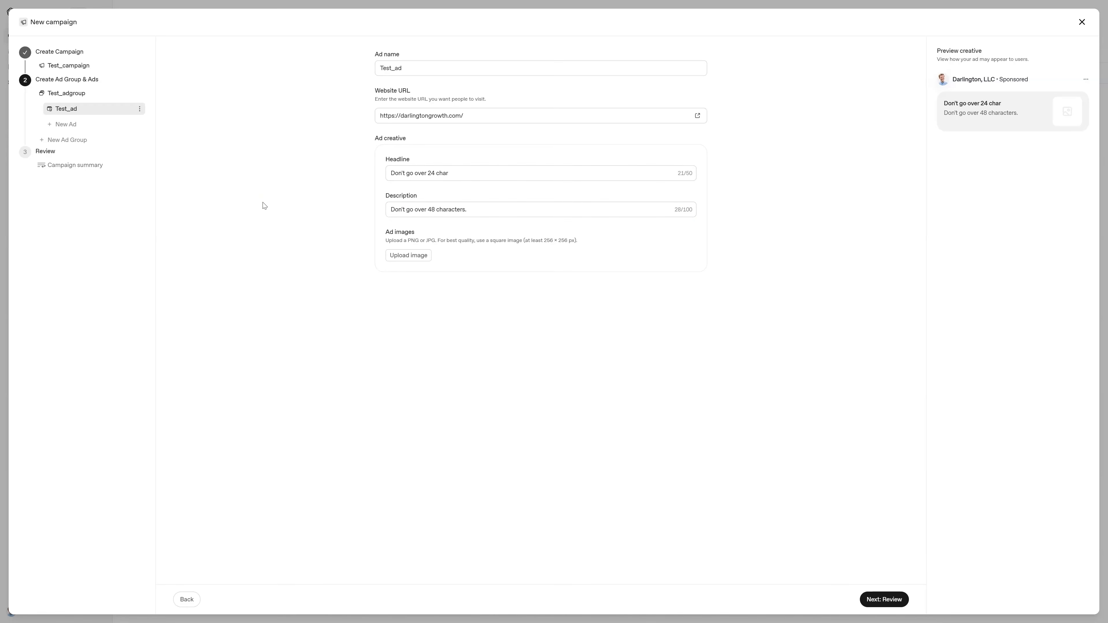